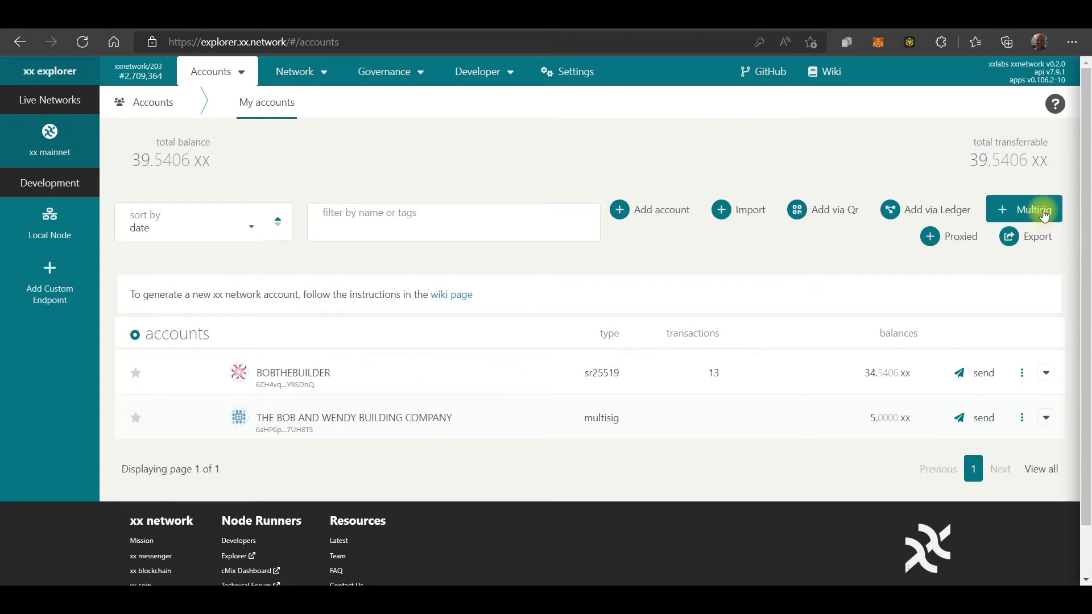
Look over the available signatories for a new multisig and the contacts saved in the address book, and return to the accounts overview
left_click(1025, 210)
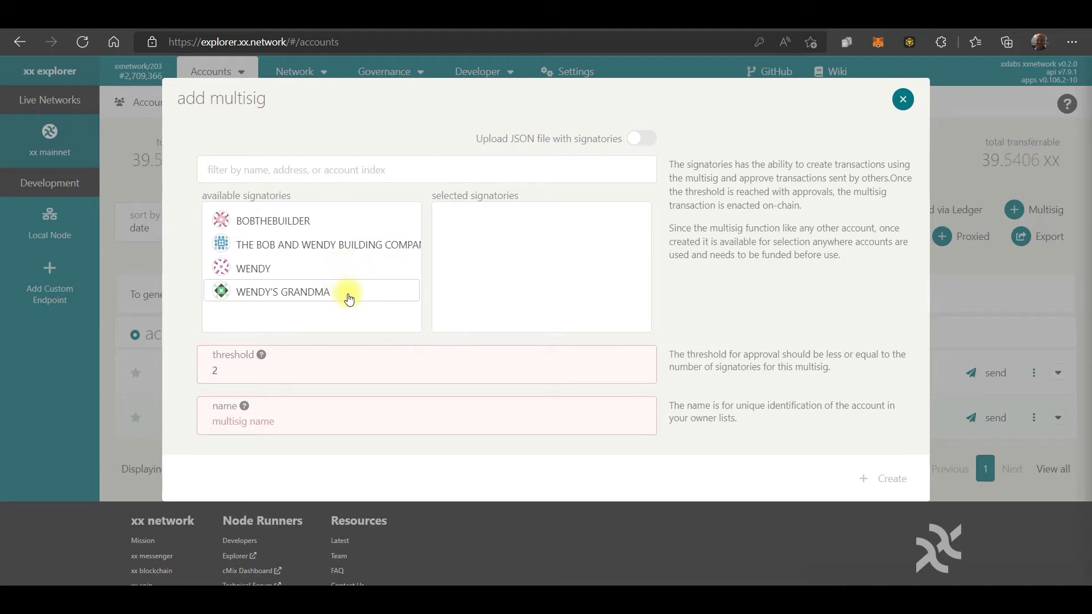
left_click(124, 183)
mouse_move(213, 76)
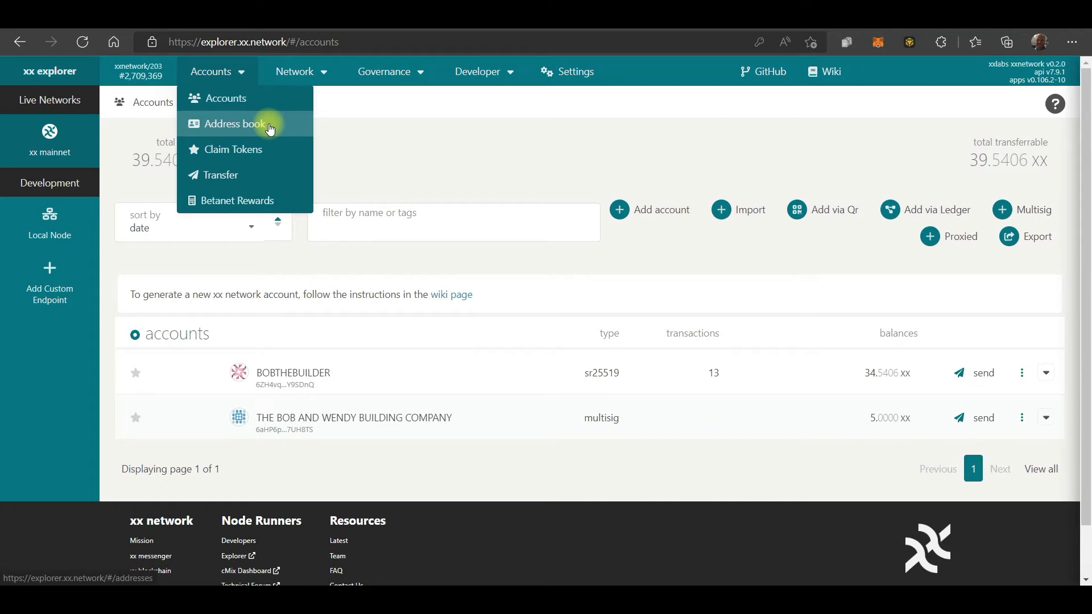
mouse_move(291, 81)
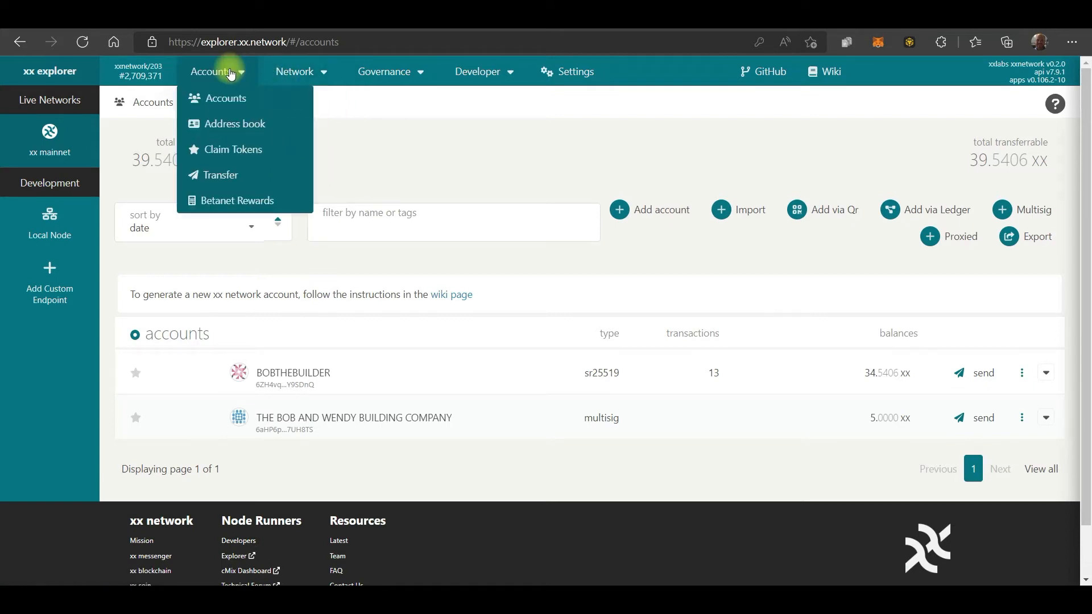
left_click(238, 124)
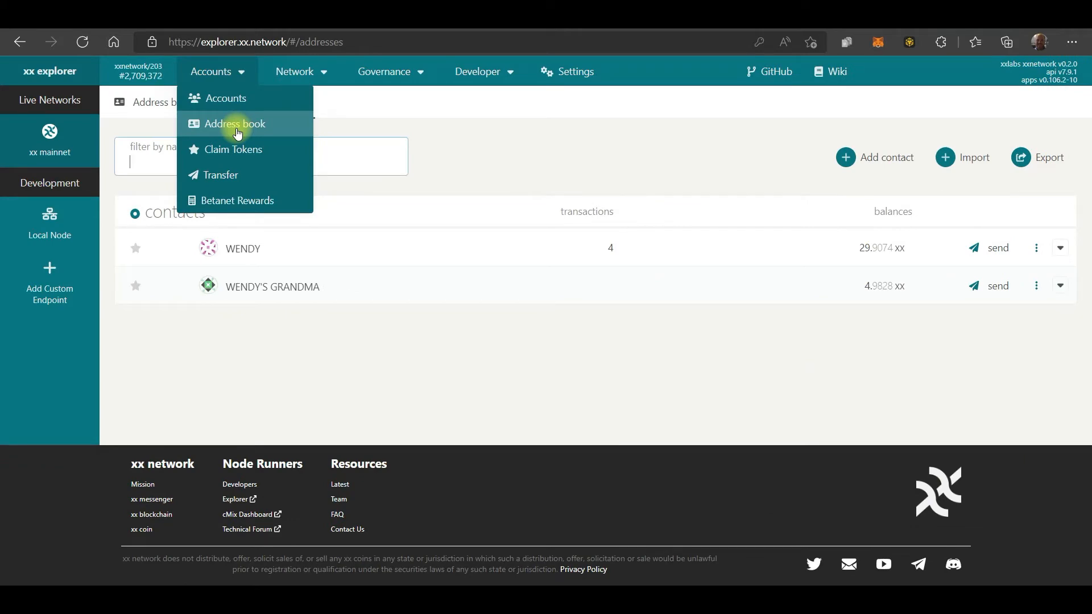
left_click(223, 98)
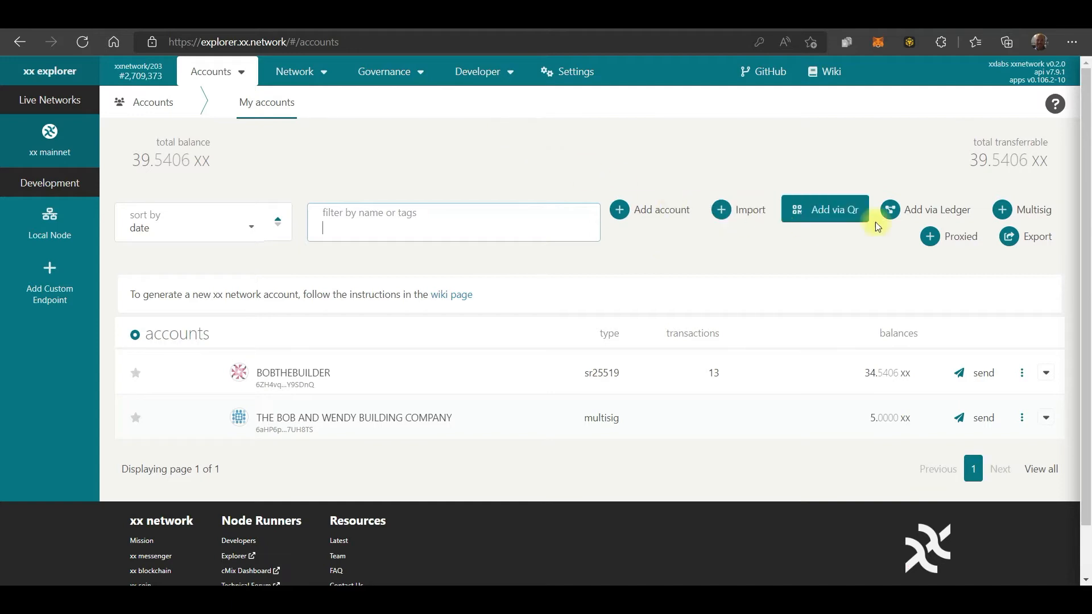
Select the three individual accounts as signatories in a new multisig form, leaving out the company account, and discard the form
left_click(1023, 209)
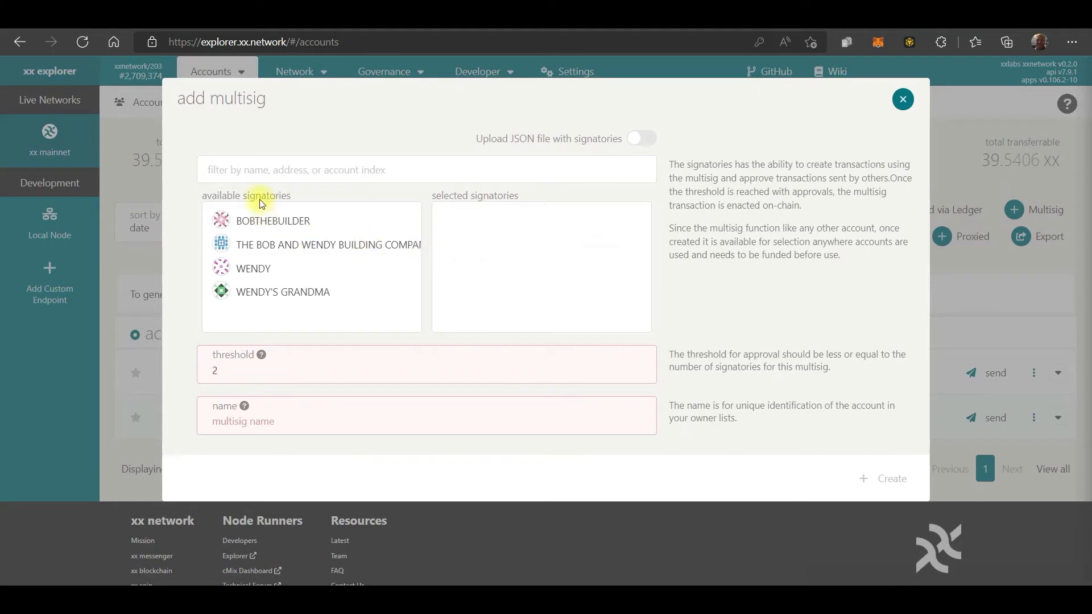
left_click(279, 227)
left_click(281, 246)
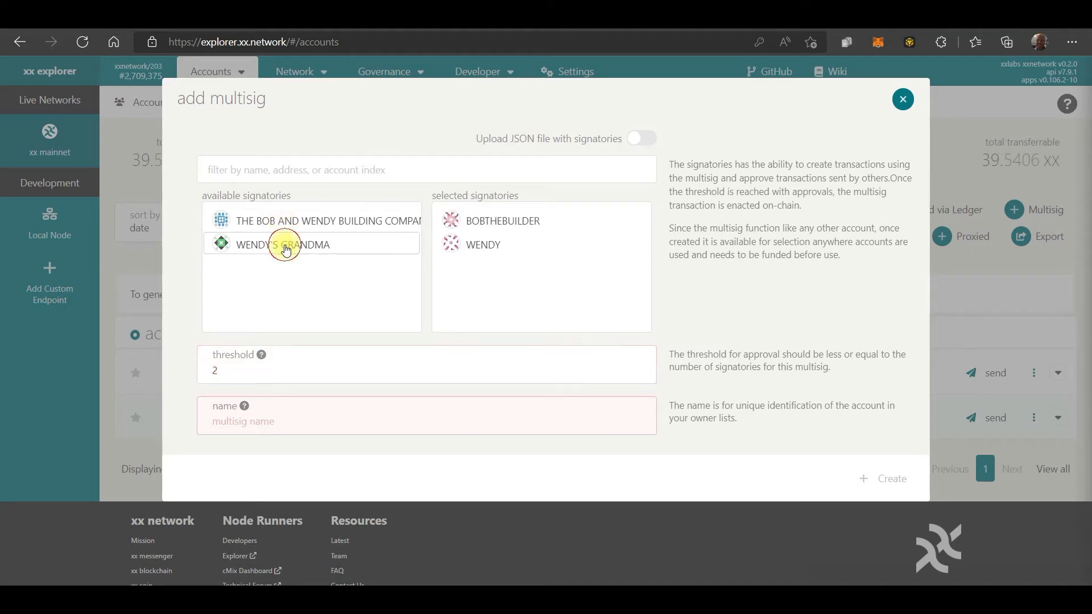
left_click(285, 249)
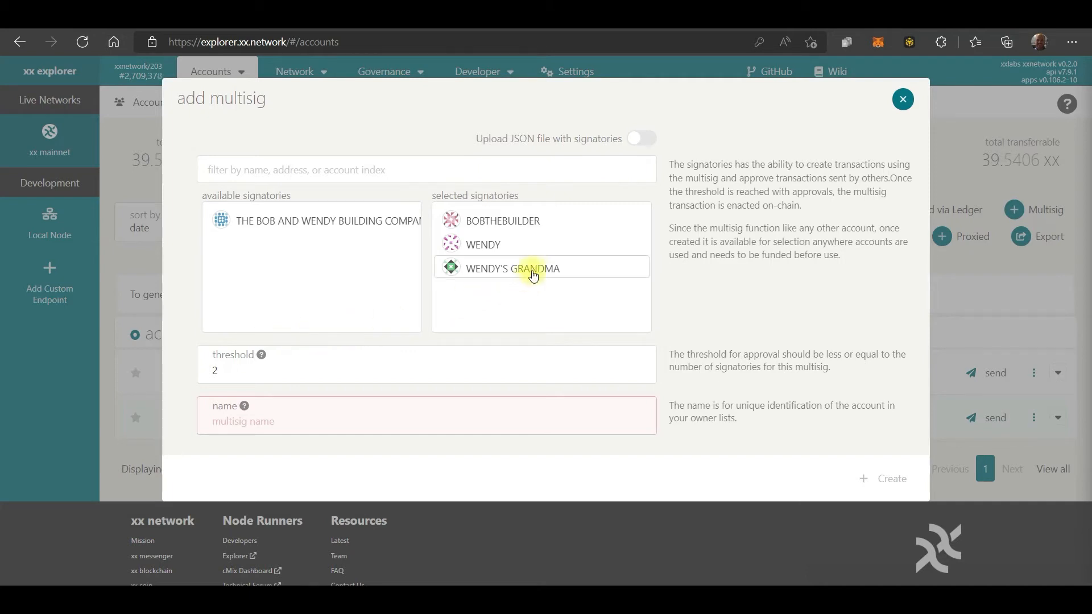
left_click(331, 421)
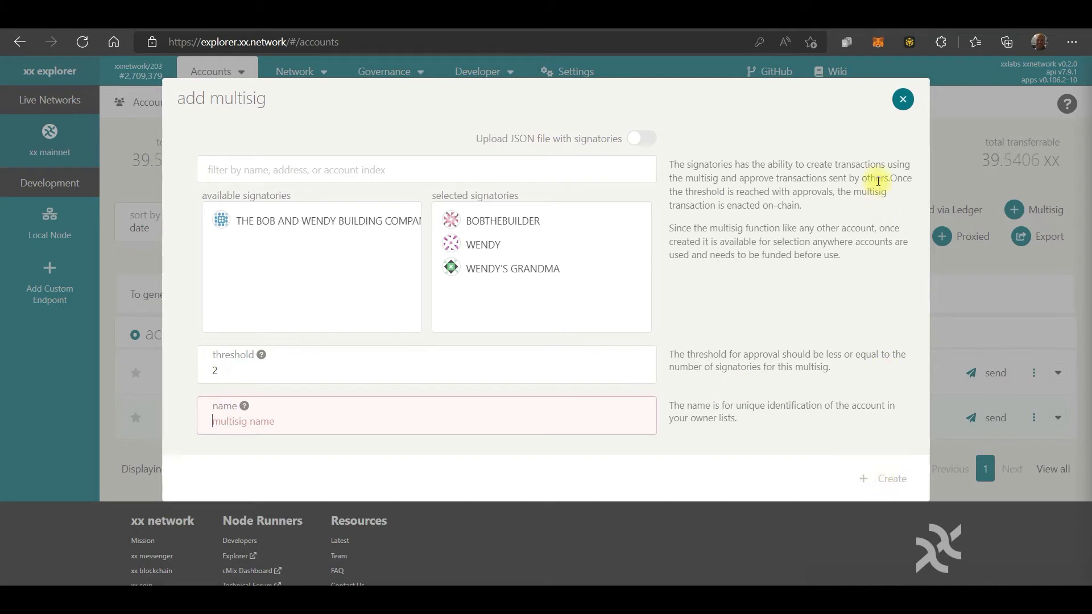
left_click(902, 105)
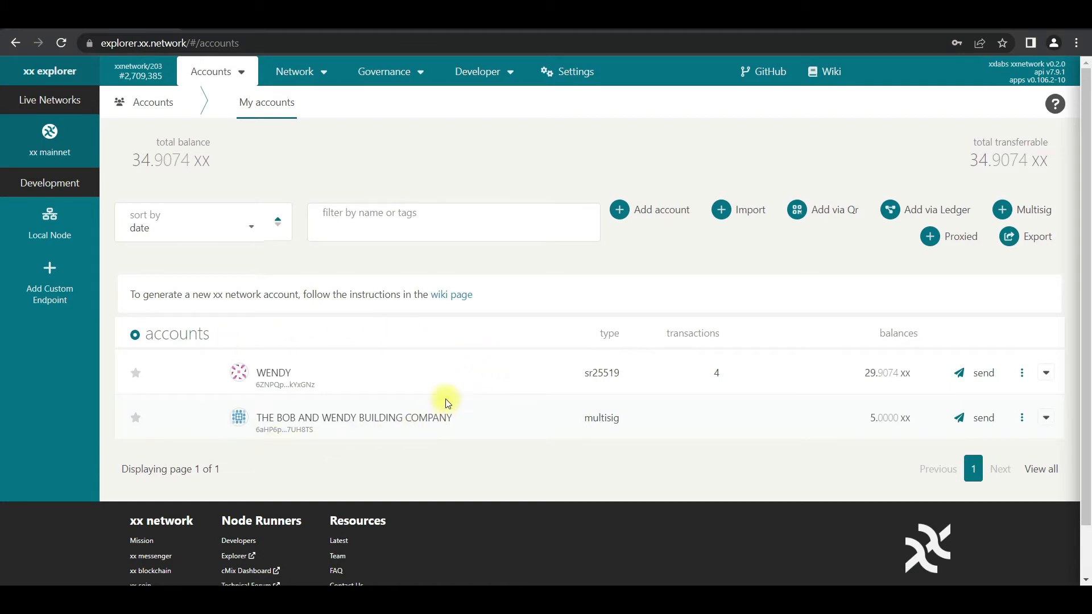
In the second signatory's Chrome window, add the three individual accounts to a new multisig form and discard it; open and close the form in Brave
left_click(1038, 210)
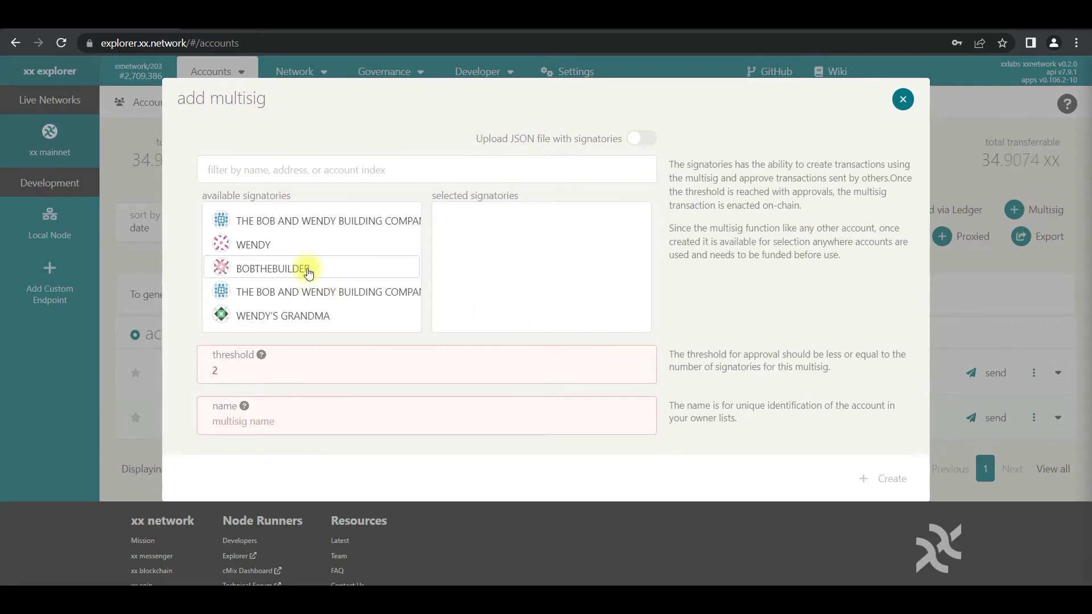
left_click(285, 243)
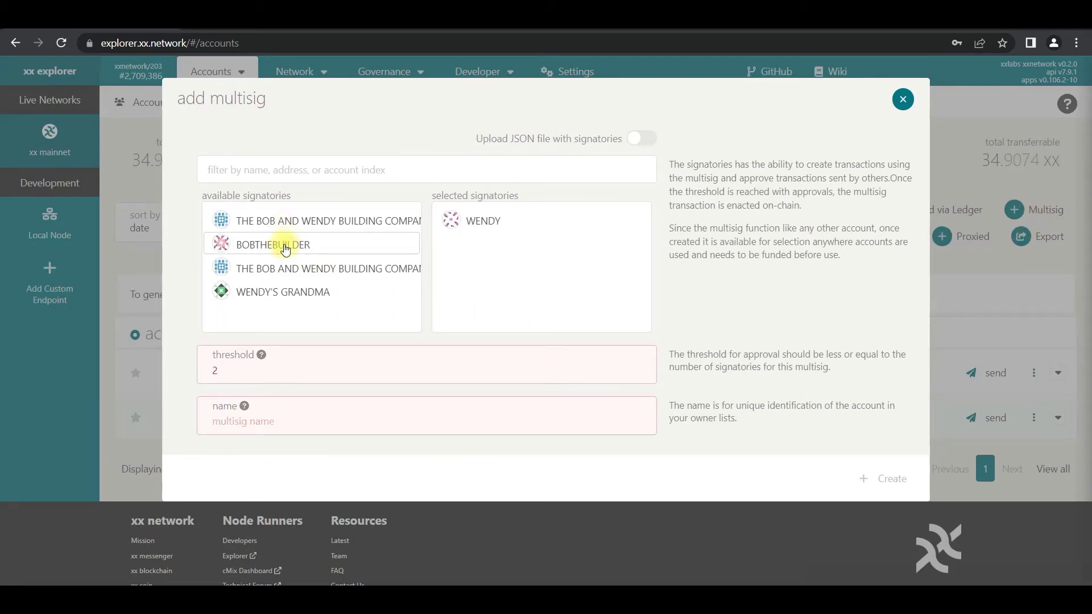
left_click(291, 244)
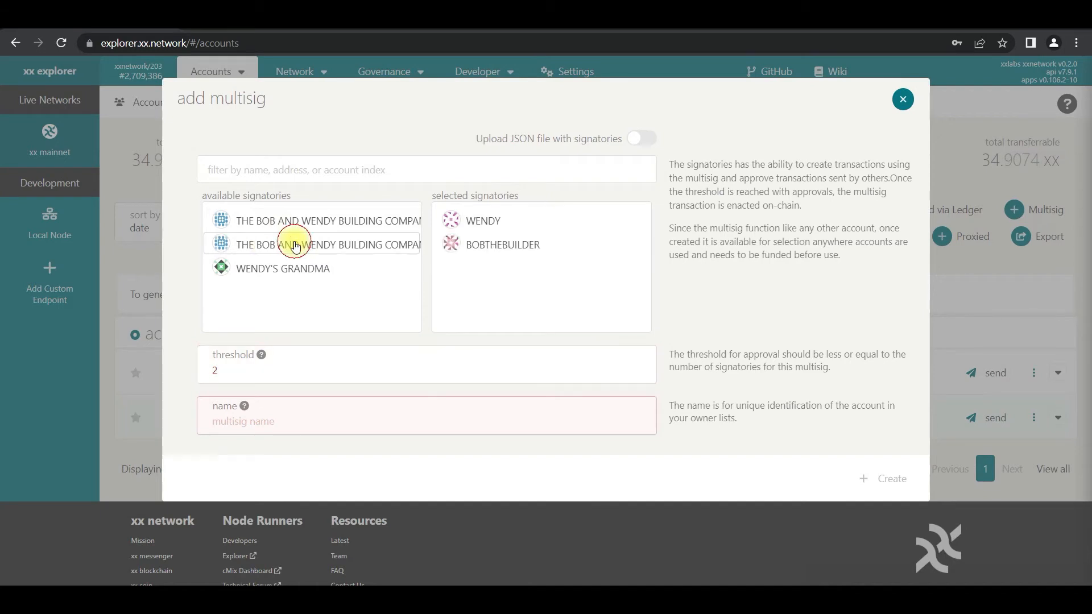
left_click(299, 268)
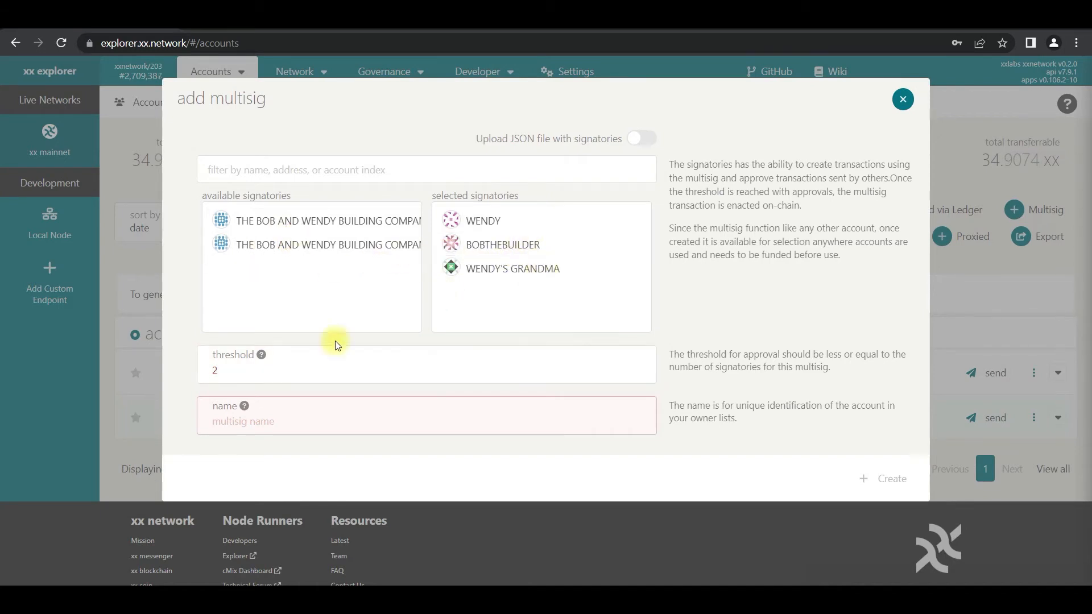
left_click(222, 374)
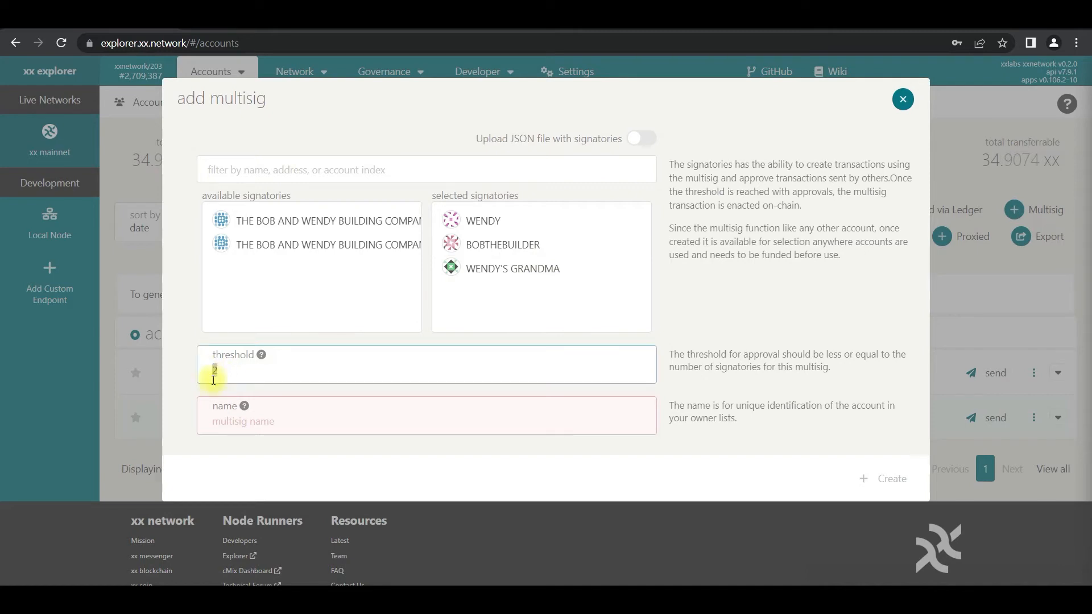
left_click(241, 424)
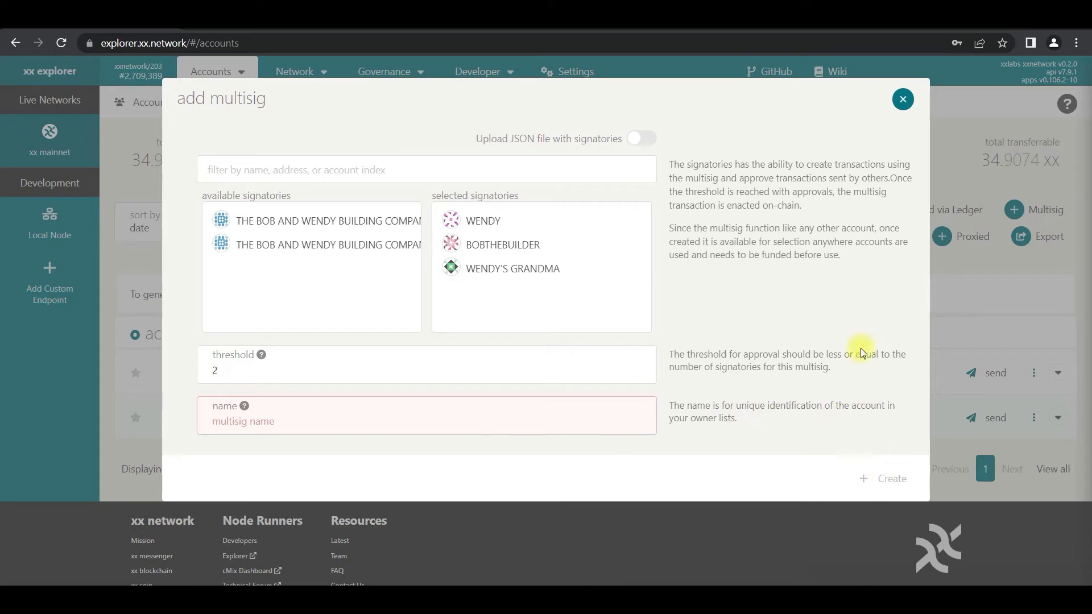
left_click(902, 100)
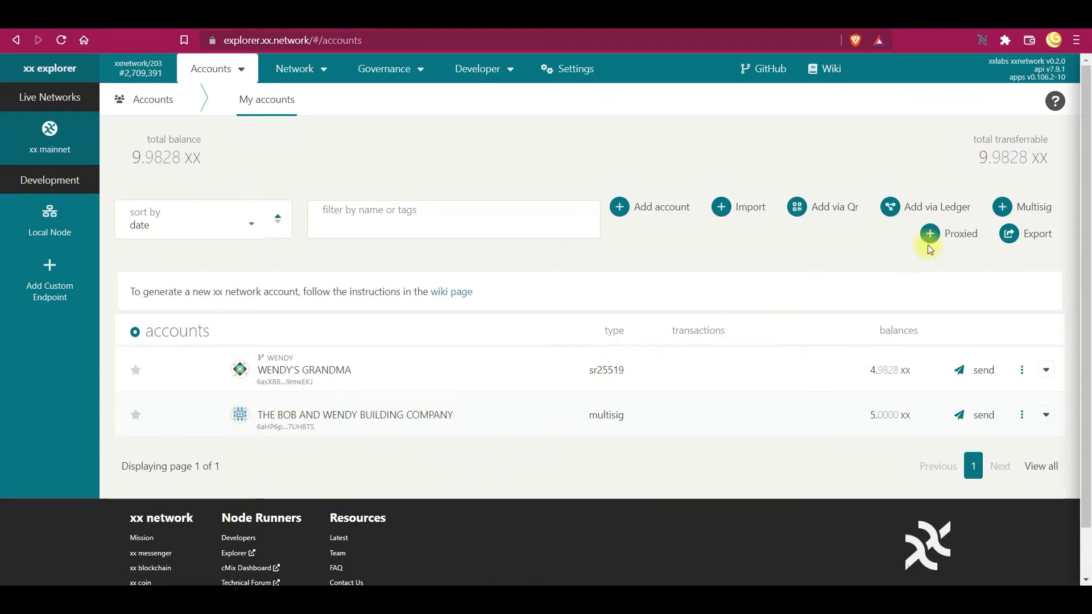
left_click(1001, 207)
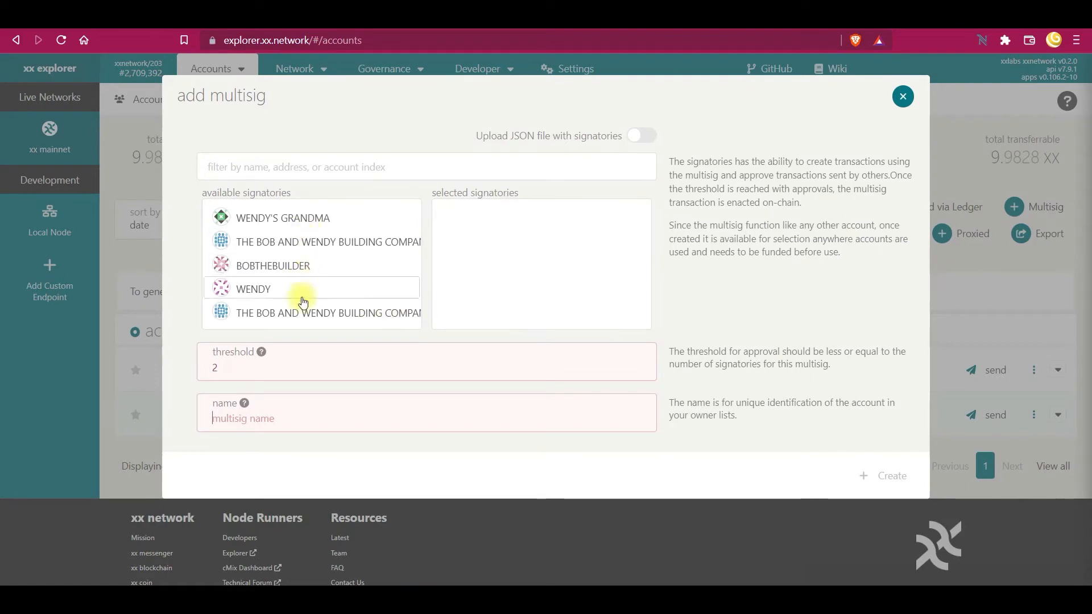
left_click(904, 98)
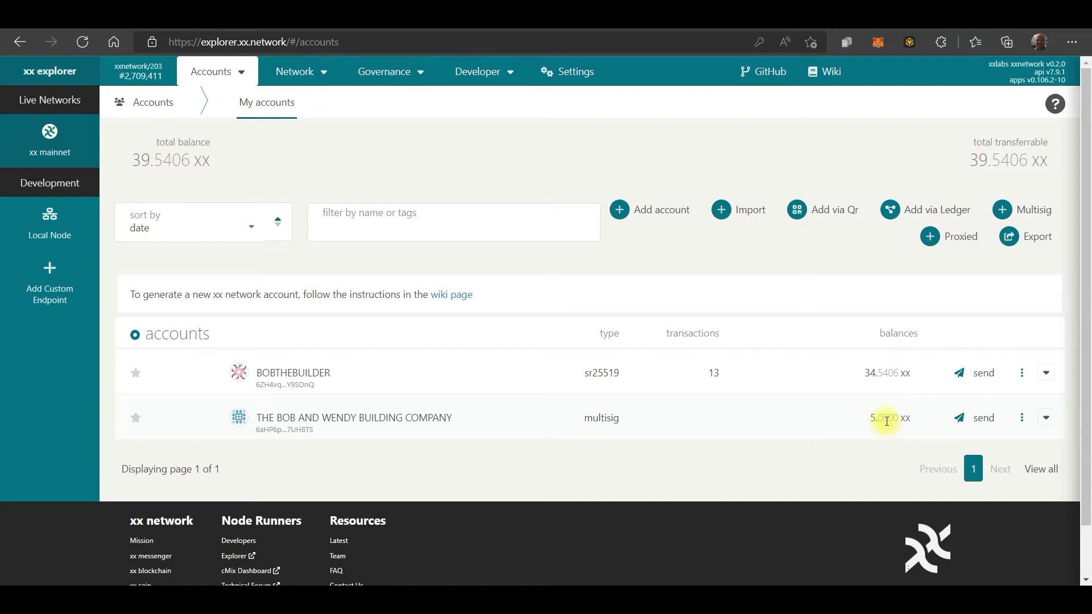
In Edge, set up a 3 xx transfer from THE BOB AND WENDY BUILDING COMPANY to the grandma's address and proceed to authorization
left_click(965, 420)
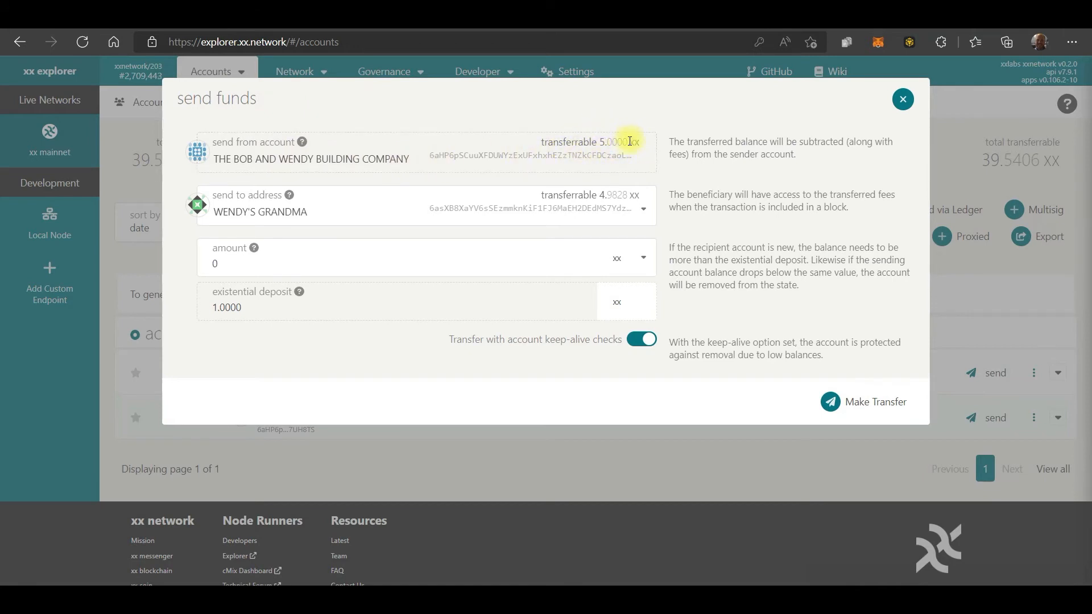
left_click(380, 212)
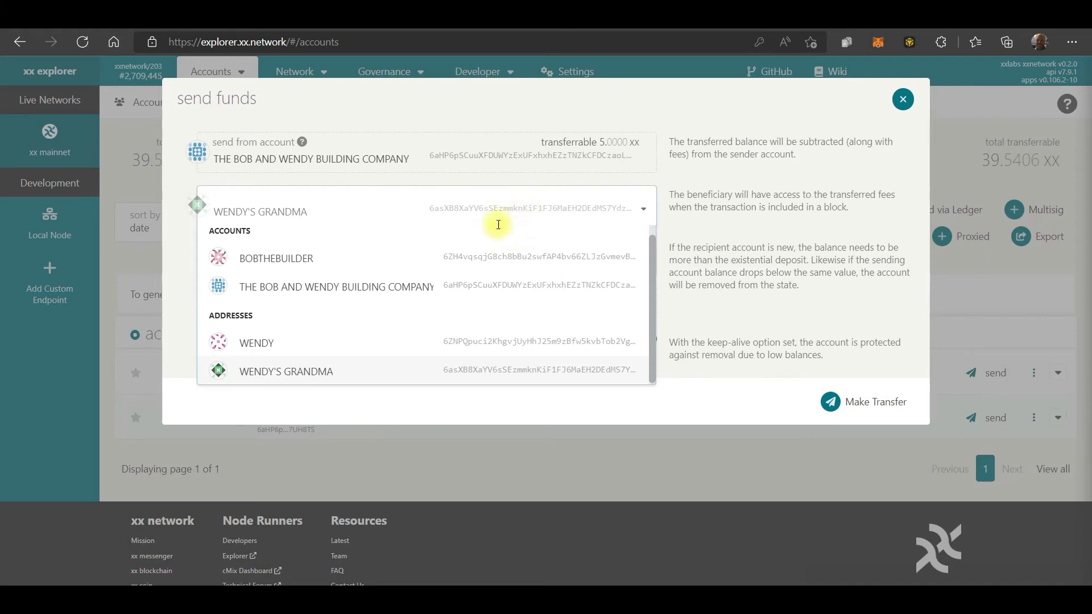
left_click(363, 376)
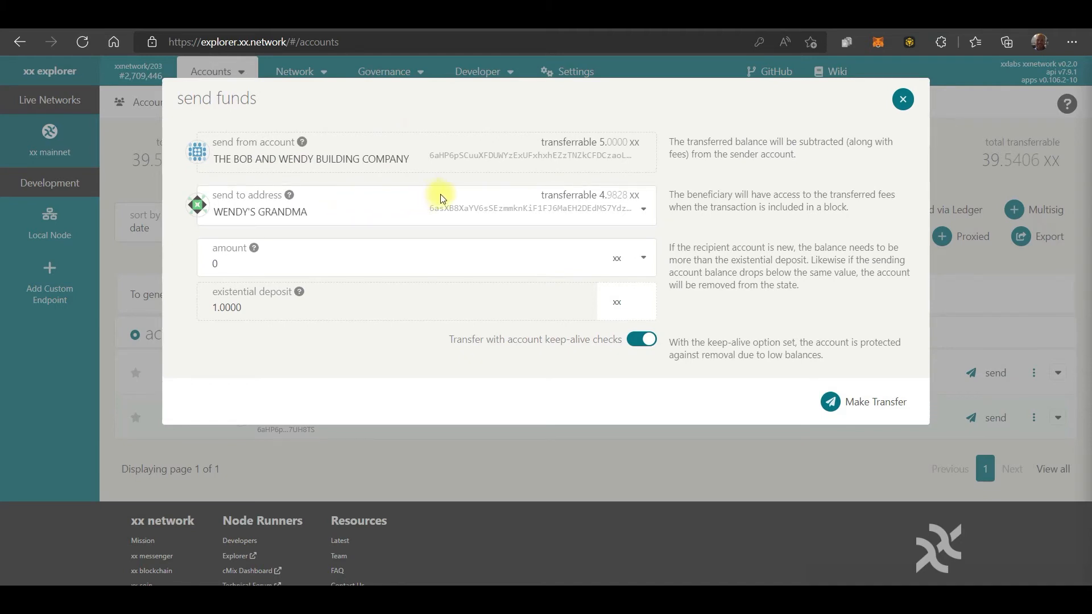
left_click(368, 269)
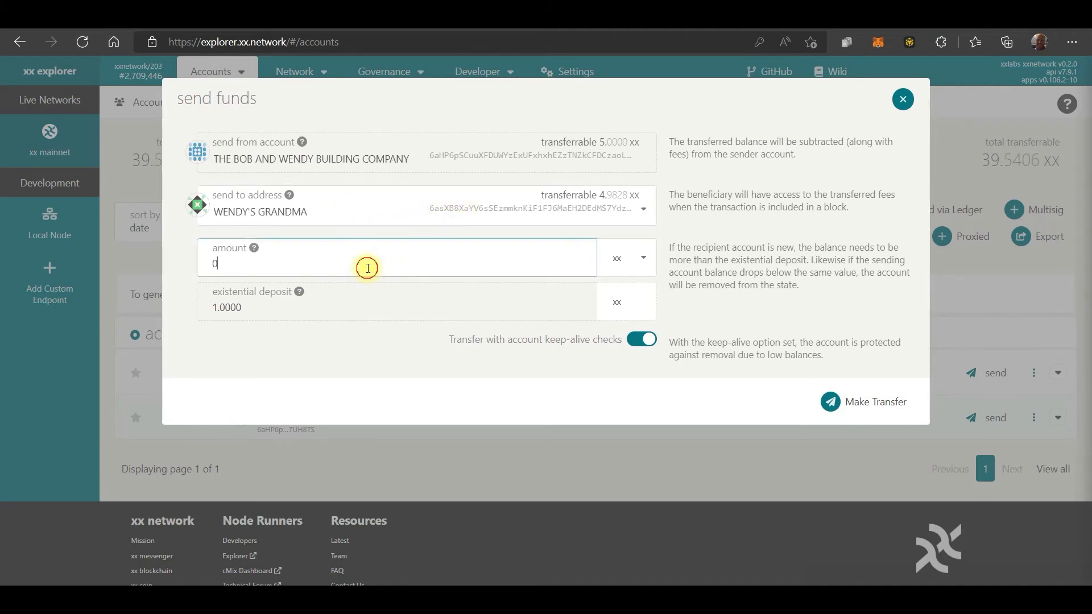
key("BackSpace")
type("3")
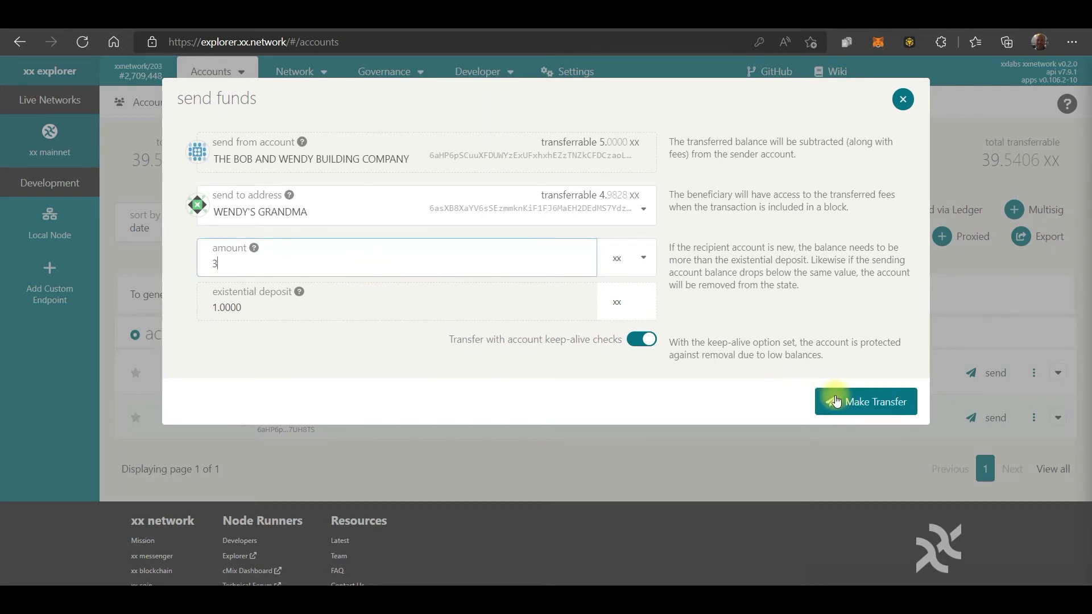
left_click(849, 403)
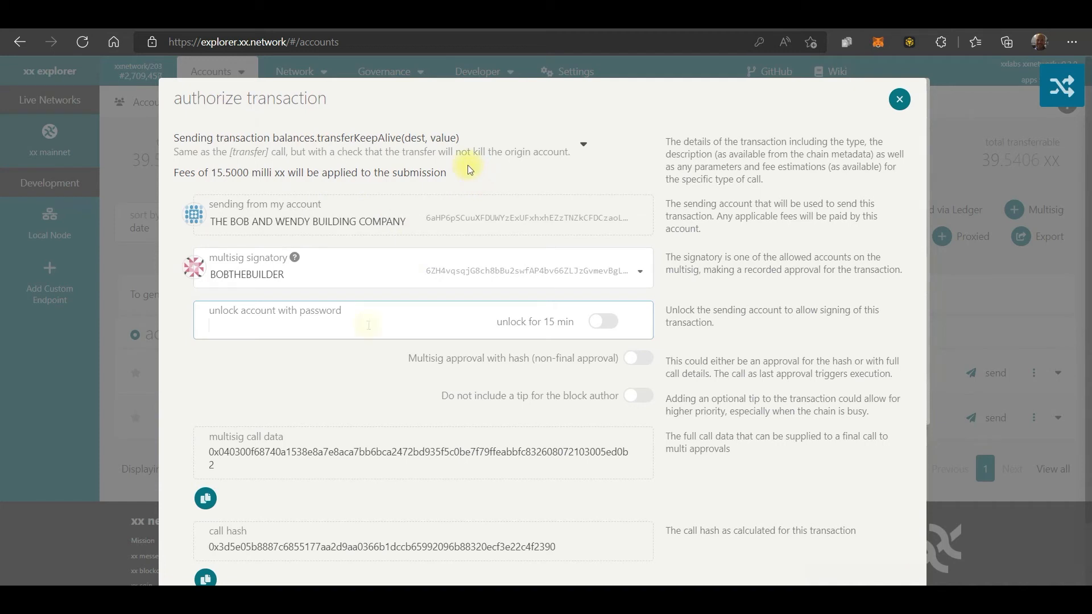
Enter the signatory's account password in the transaction authorization and copy the multisig call data
left_click(371, 322)
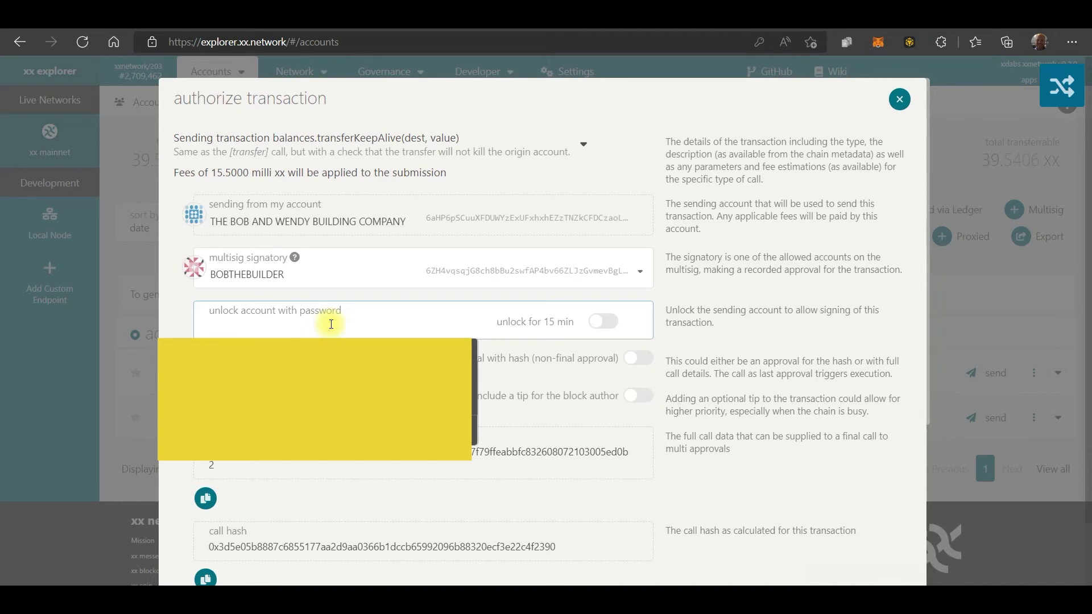
type("•••••••")
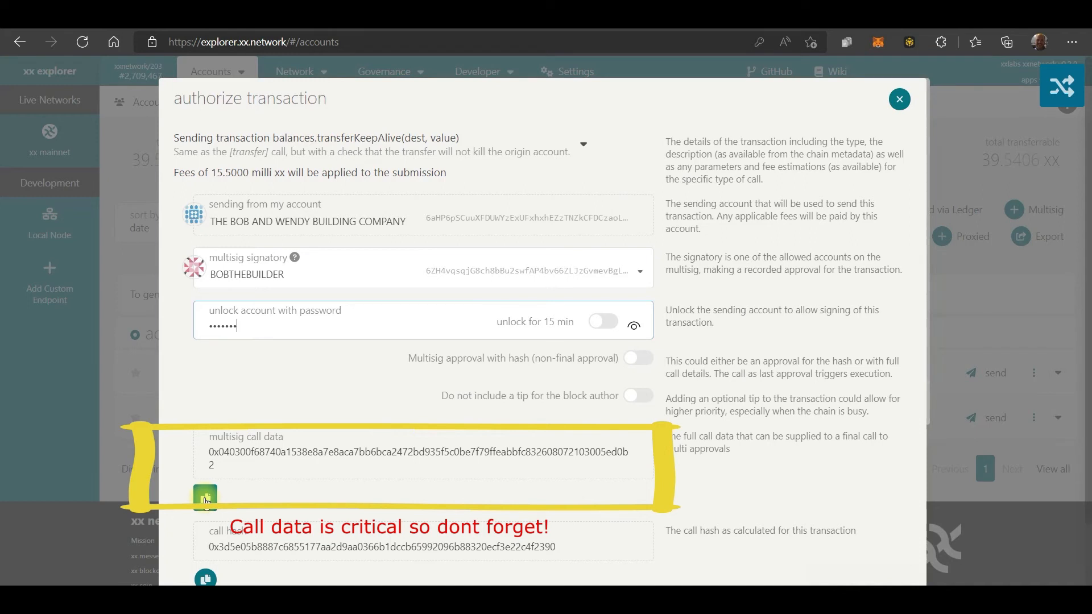
left_click(205, 500)
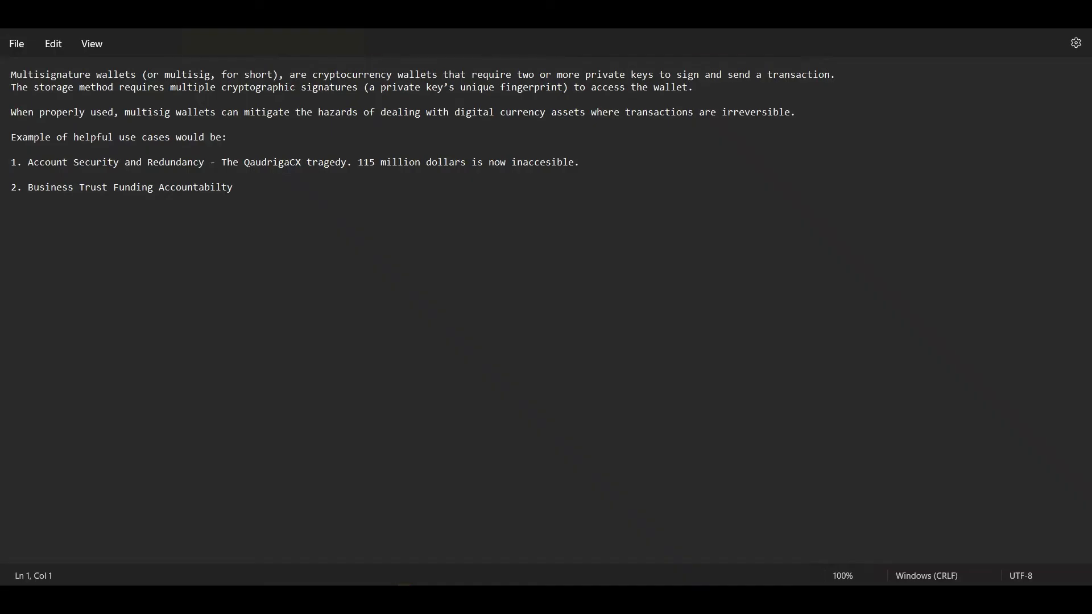
Switch to Notepad and paste the multisig call data below the last item of the notes, leaving two blank lines
left_click(296, 196)
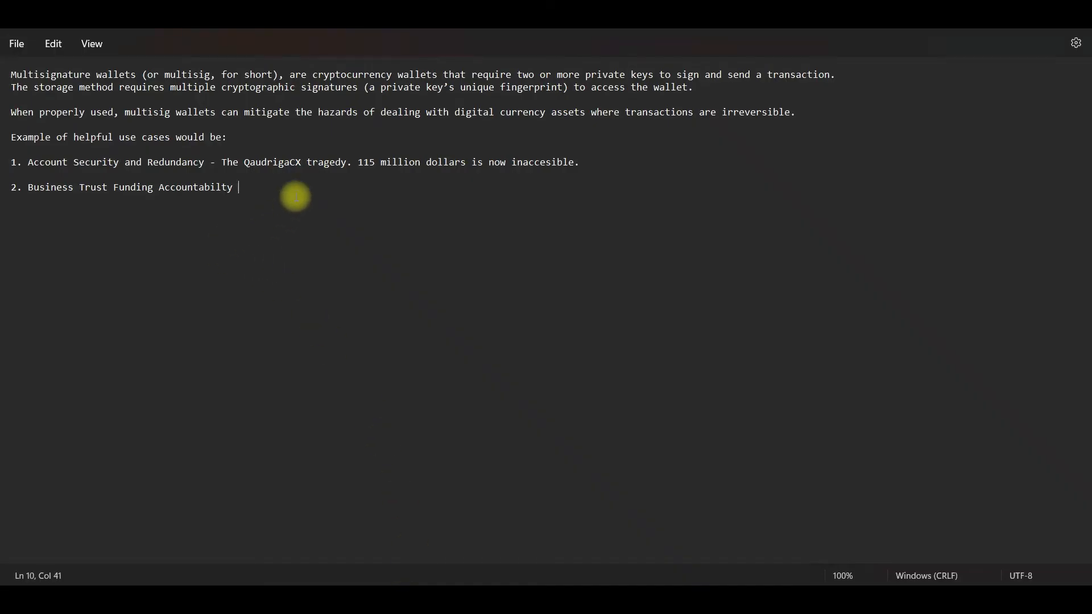
key("Return")
key("Return")
key("Return")
key("ctrl+v")
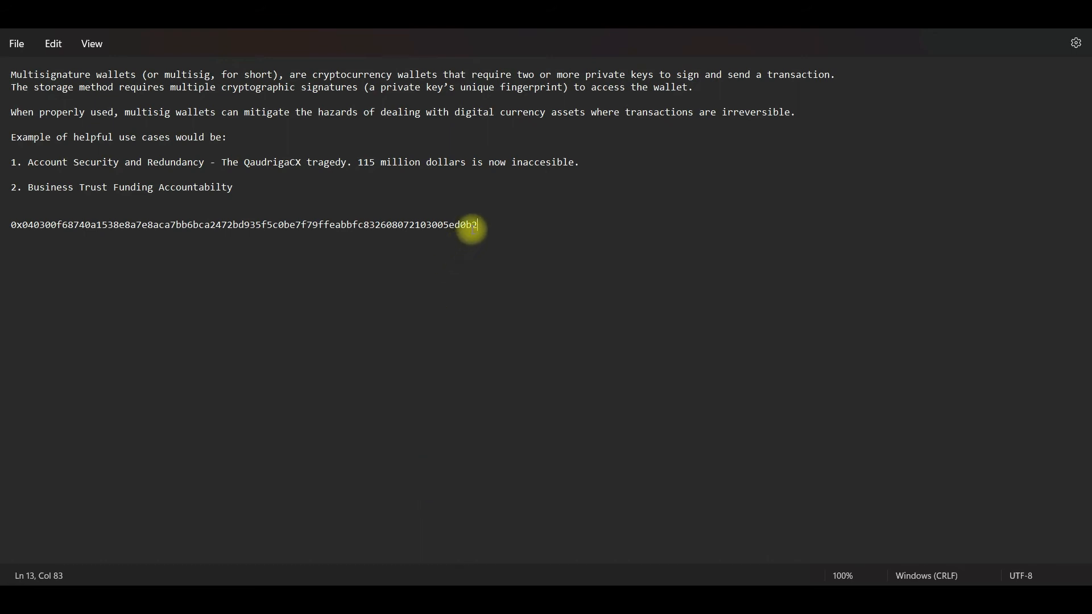
left_click_drag(479, 224, 11, 225)
left_click(548, 328)
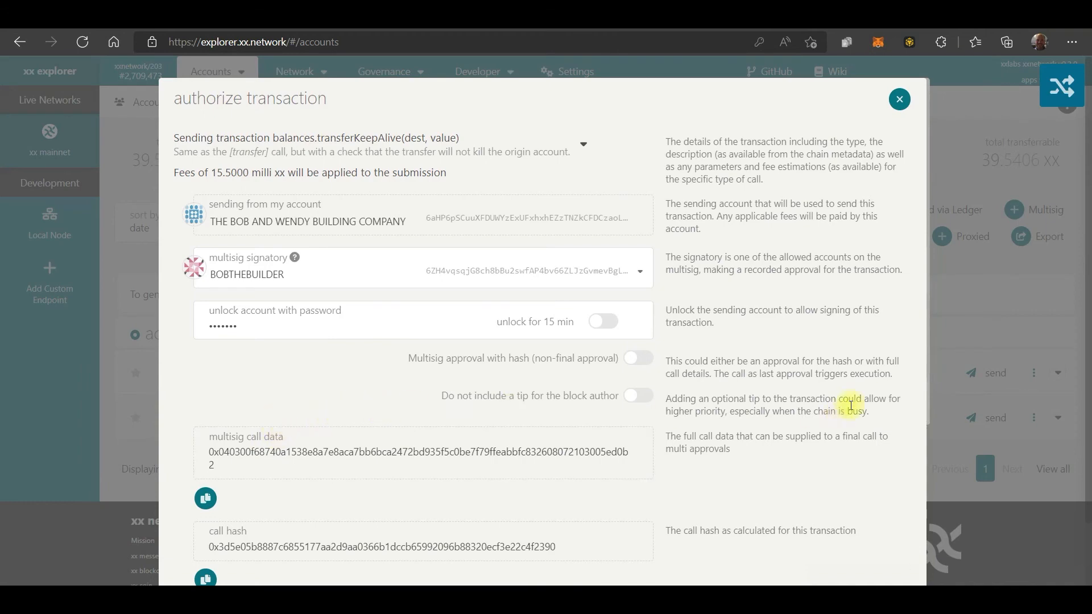
Sign and submit the multisig transfer in Edge, and open the action menu of THE BOB AND WENDY BUILDING COMPANY account
scroll(867, 458, "down", 2)
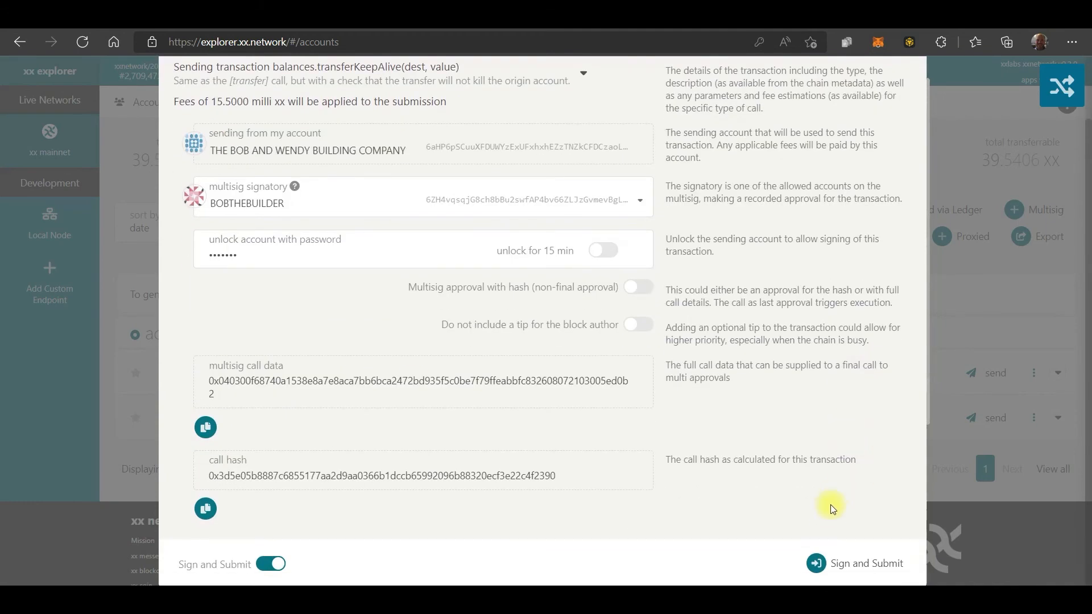
left_click(819, 561)
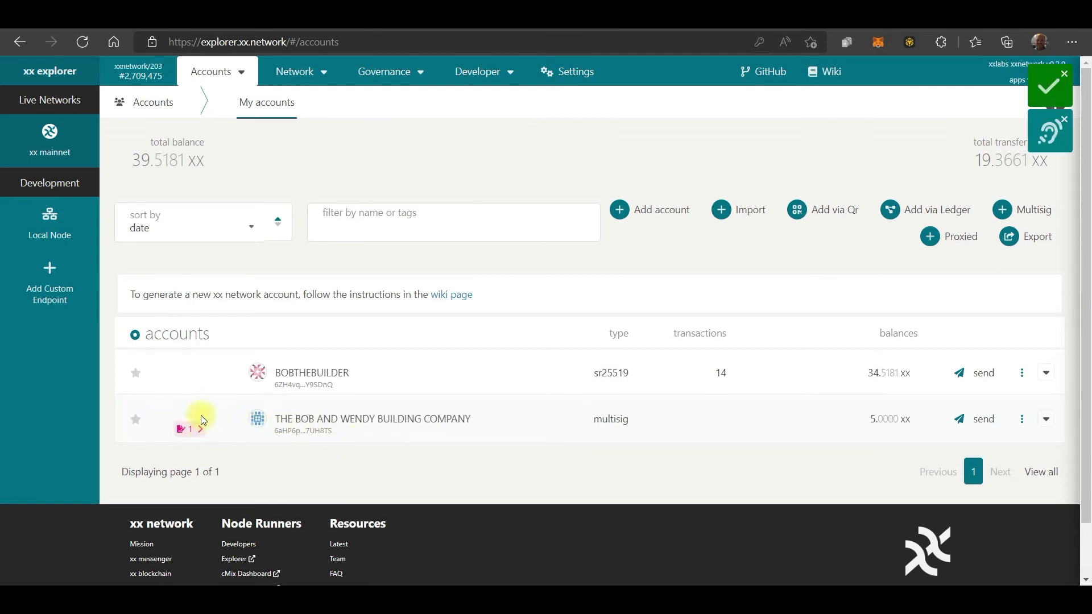
mouse_move(196, 433)
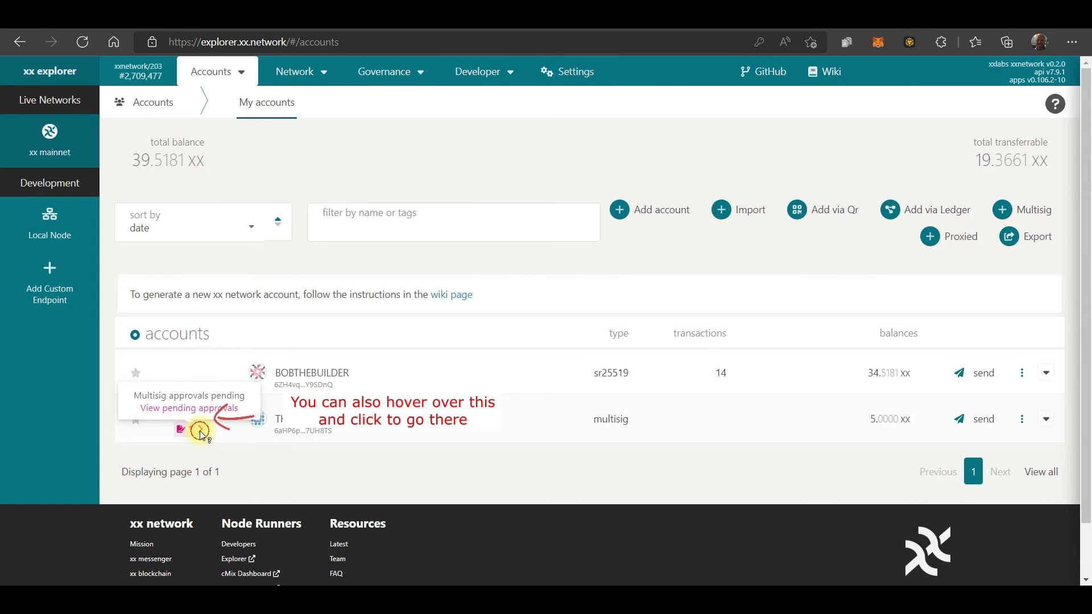
left_click(1023, 423)
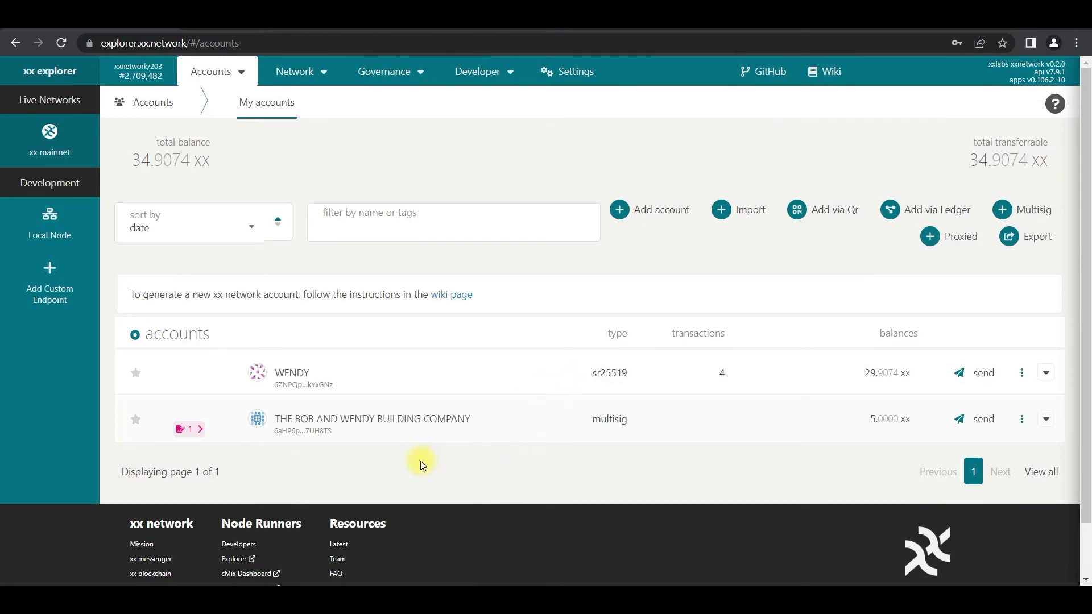
Open the pending approvals of THE BOB AND WENDY BUILDING COMPANY, paste the saved call data for final approval and approve the call hash
mouse_move(190, 432)
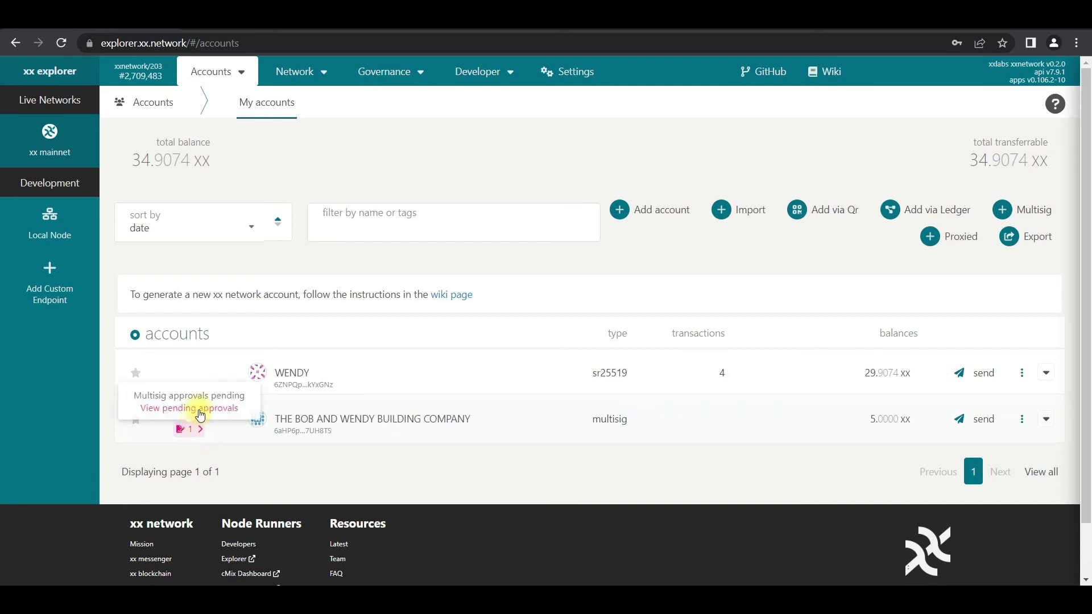
left_click(197, 409)
left_click(412, 398)
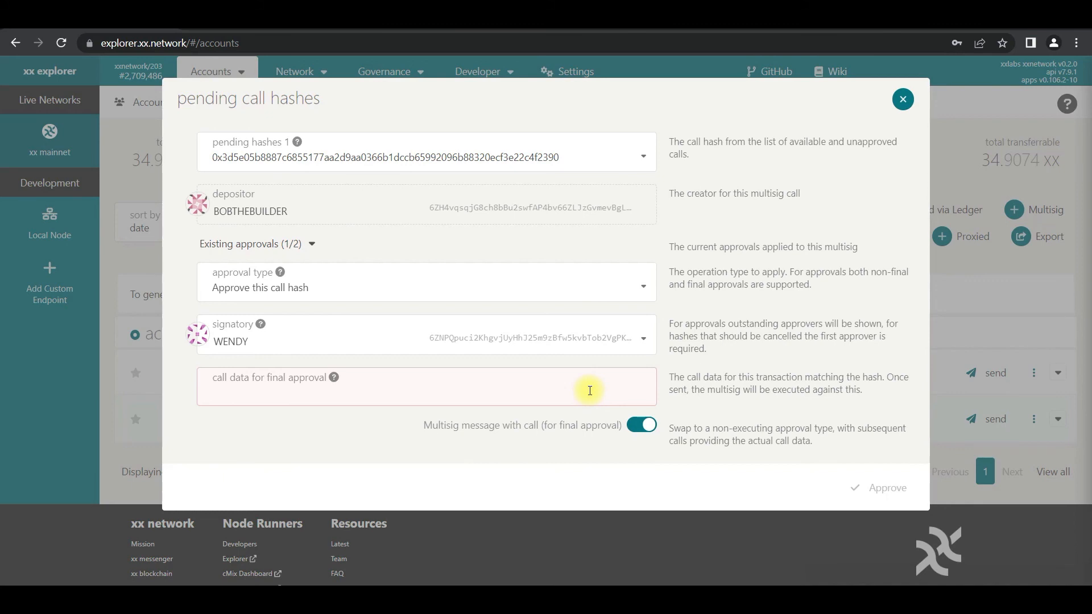
right_click(274, 393)
left_click(336, 280)
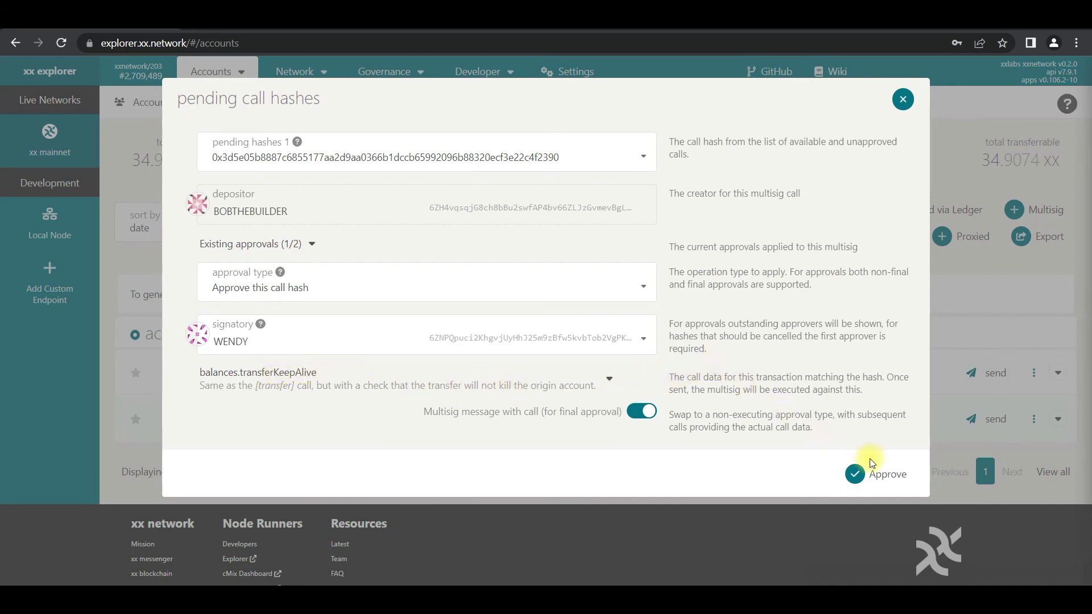
left_click(877, 475)
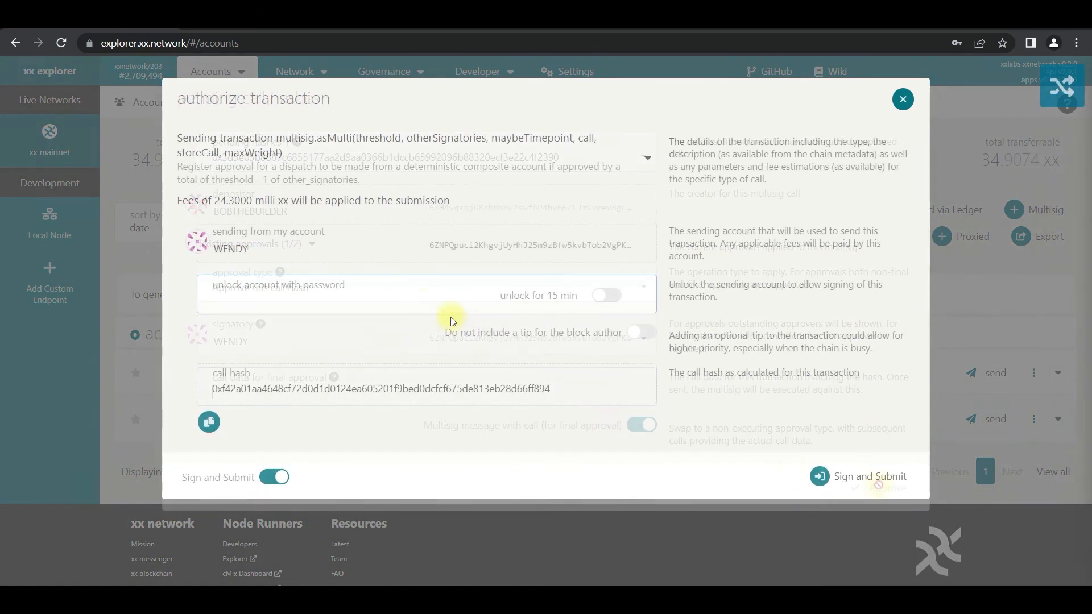
Enter the signatory's account password in the transaction authorization, and sign and submit the final approval
left_click(421, 302)
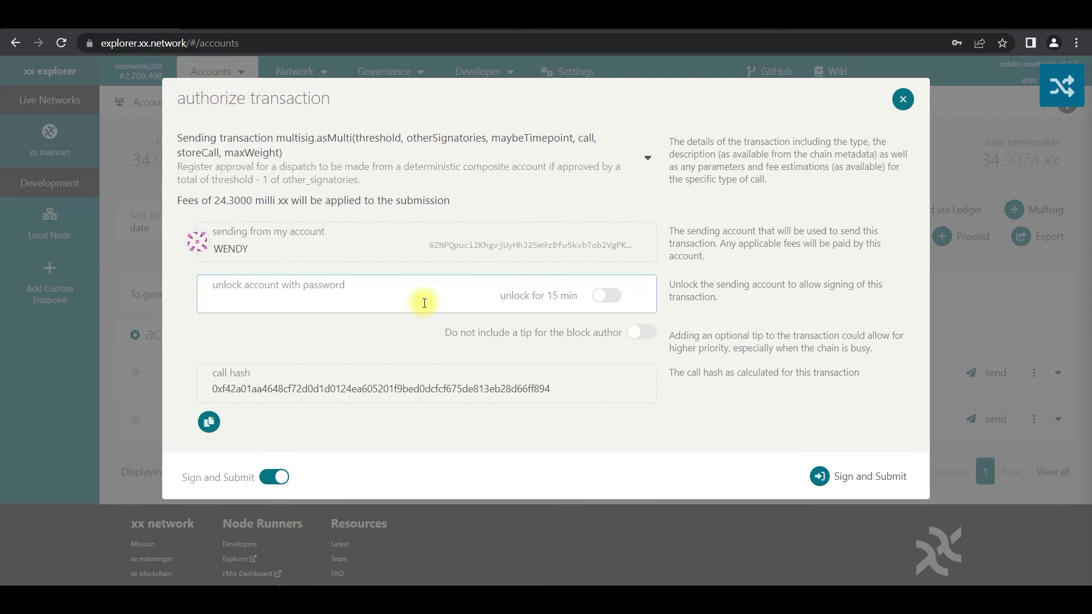
type("•••••••")
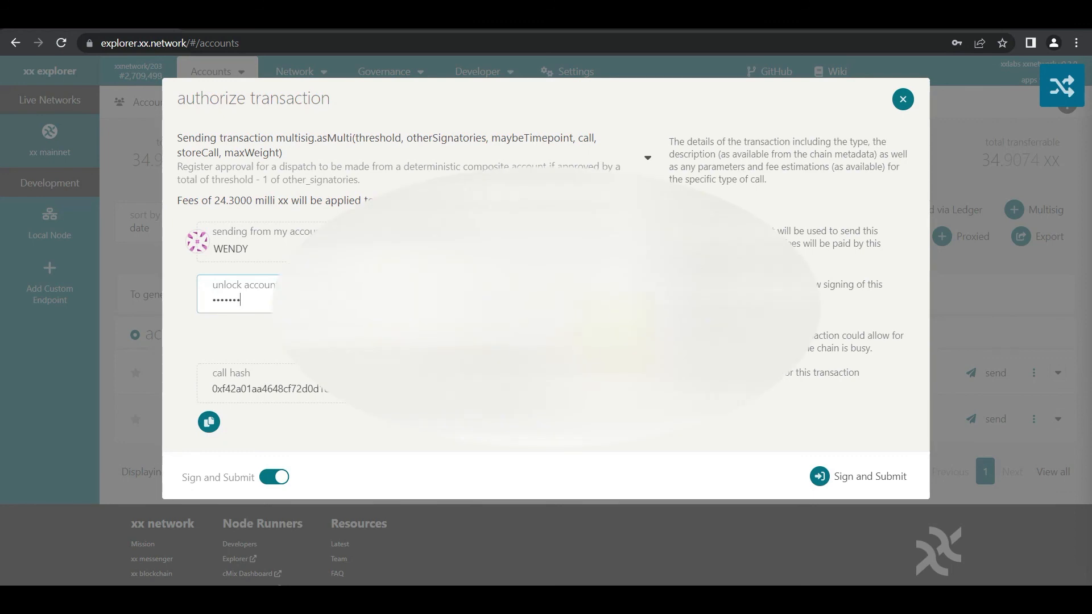
left_click(869, 479)
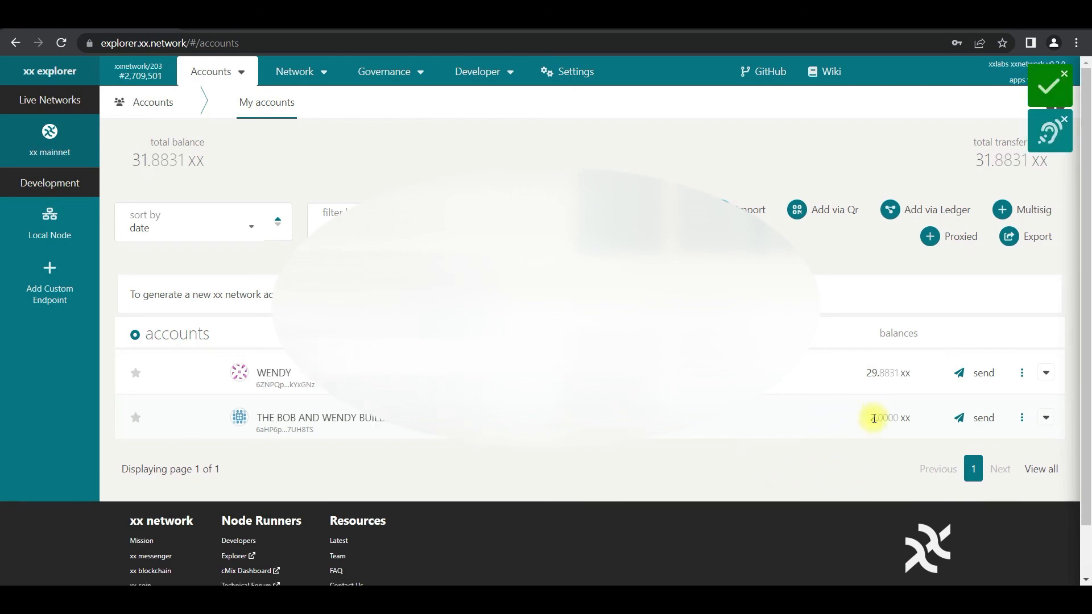
Check the balance of THE BOB AND WENDY BUILDING COMPANY account here and in the grandma's Brave browser
left_click_drag(870, 419, 905, 419)
left_click(483, 600)
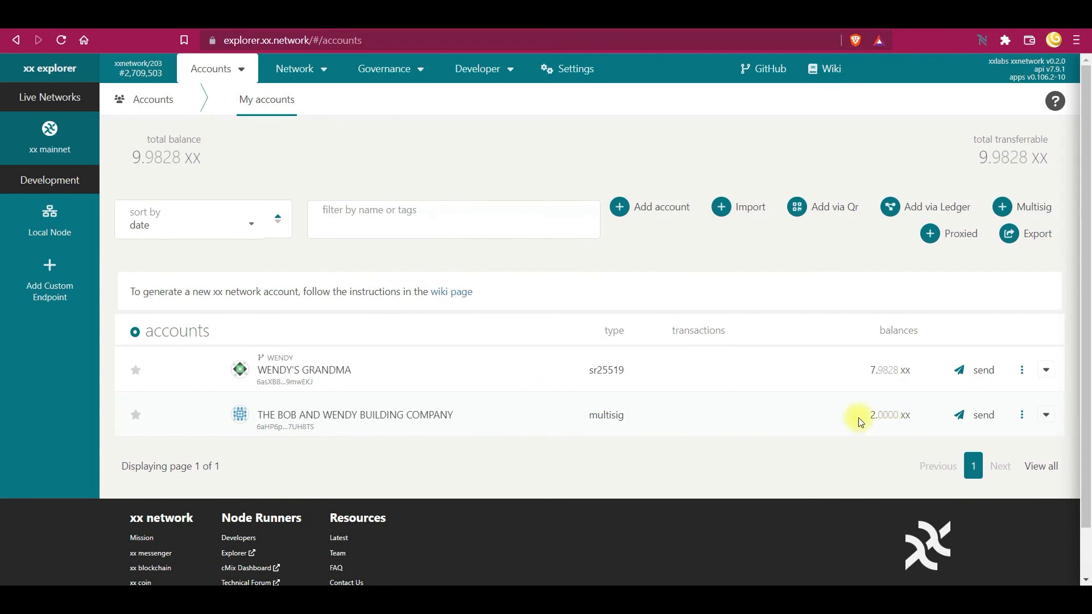
double_click(888, 415)
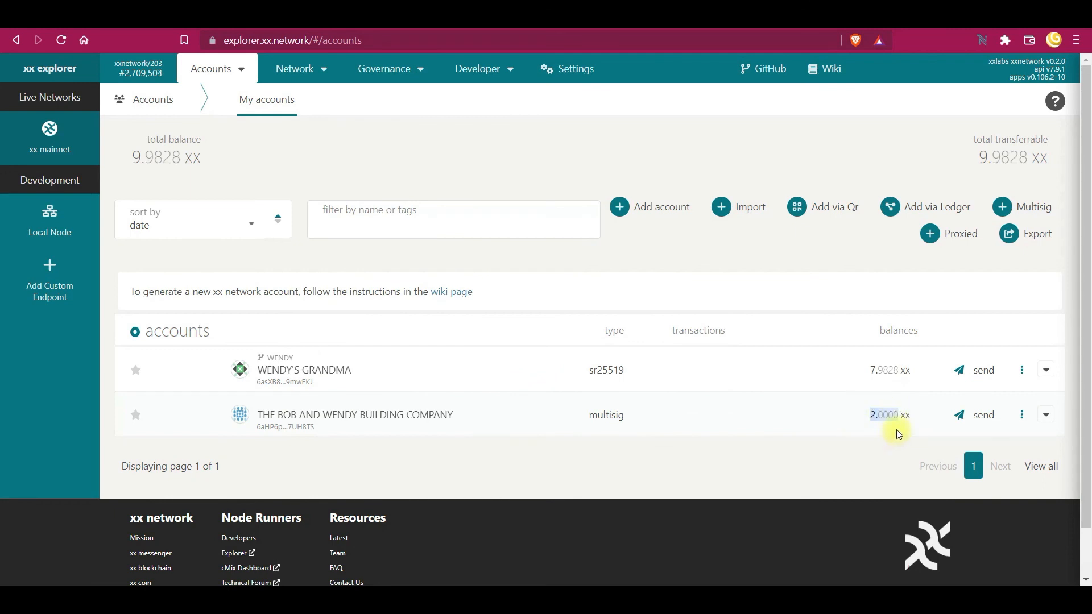